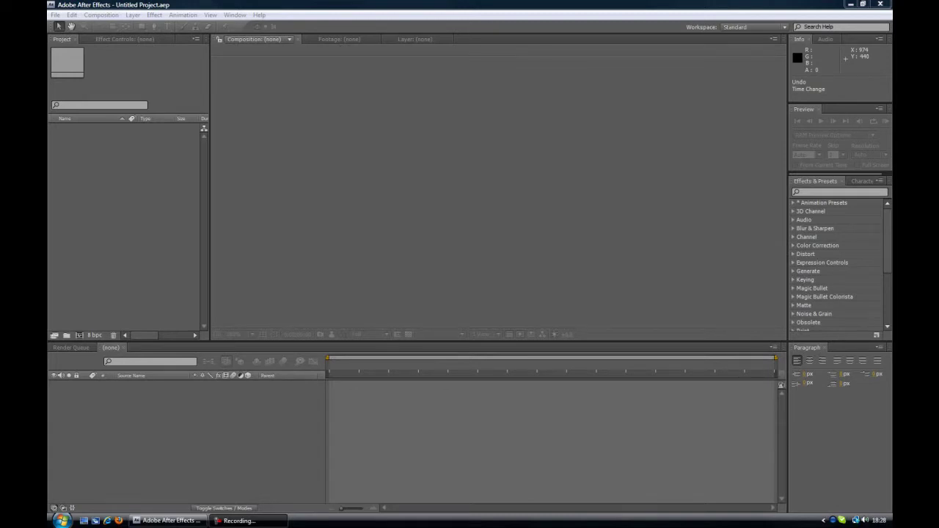
- Import the shutterstock_skiers.mpg footage file into the project
{"action": "double_click", "coordinate": [91, 182]}
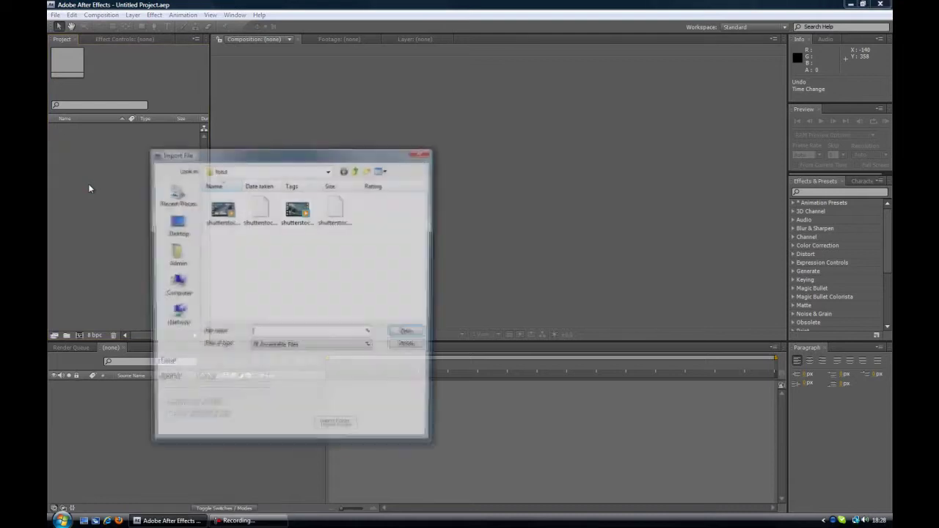
{"action": "left_click", "coordinate": [223, 212]}
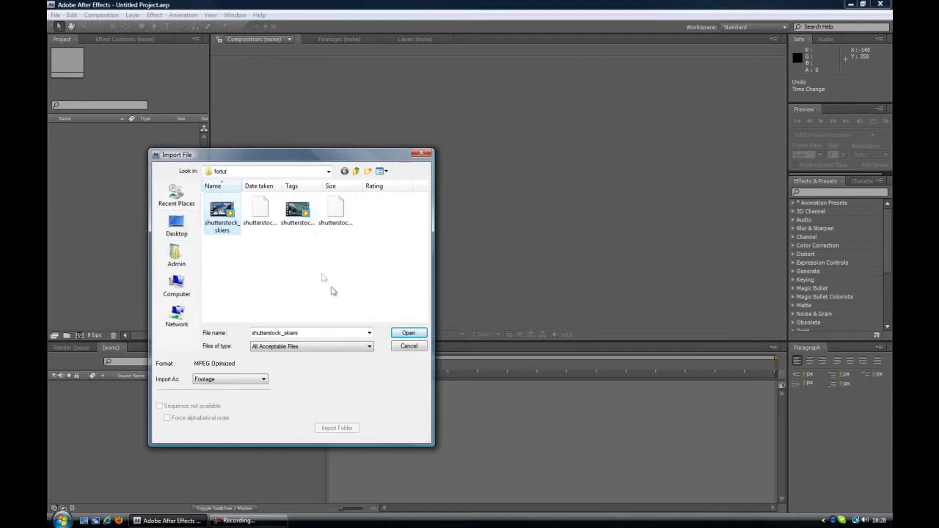
{"action": "left_click", "coordinate": [410, 334]}
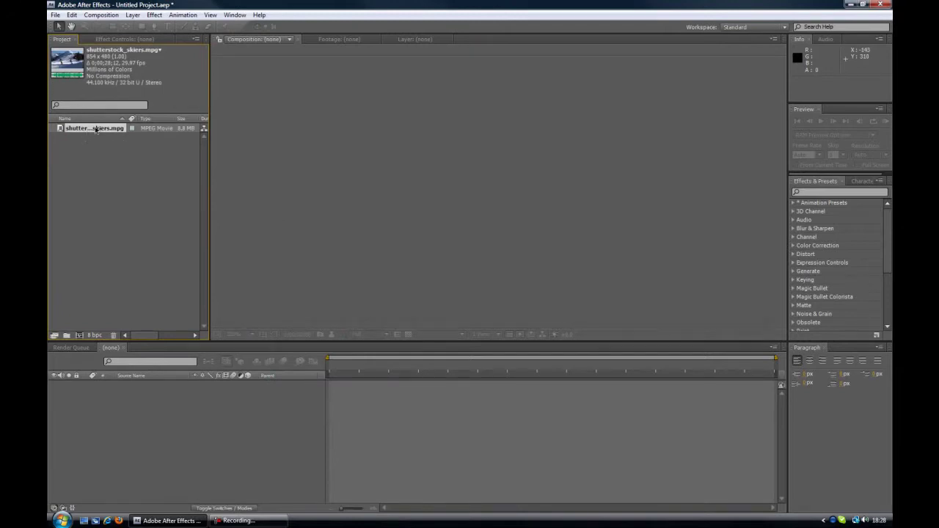
- Create a shutterstock_skiers composition from the footage and set its work area from about 2 to 8 seconds
{"action": "left_click_drag", "start_coordinate": [76, 131], "coordinate": [81, 336]}
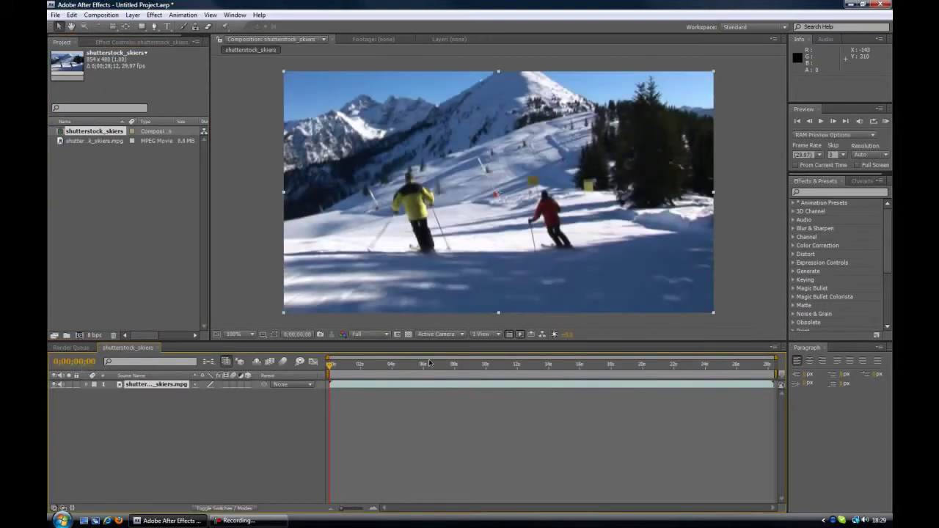
{"action": "left_click_drag", "start_coordinate": [337, 367], "coordinate": [361, 382]}
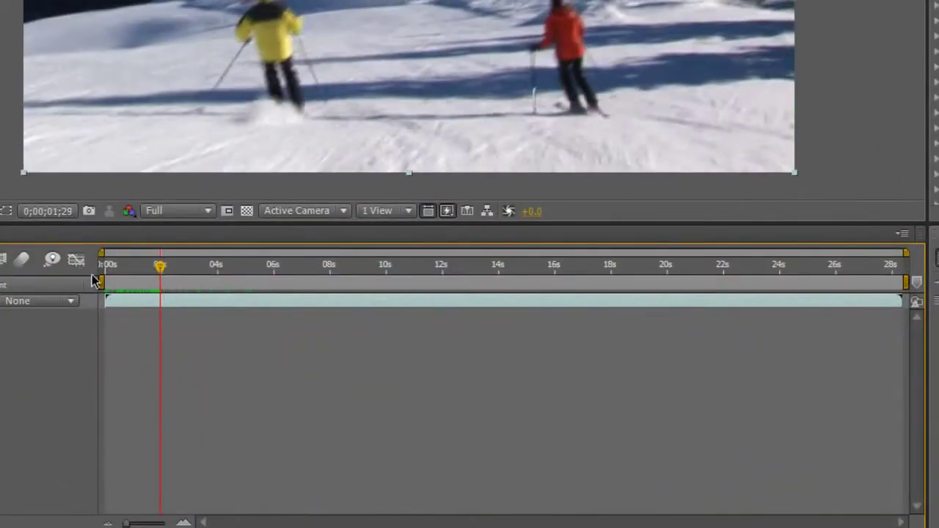
{"action": "left_click_drag", "start_coordinate": [102, 280], "coordinate": [157, 285]}
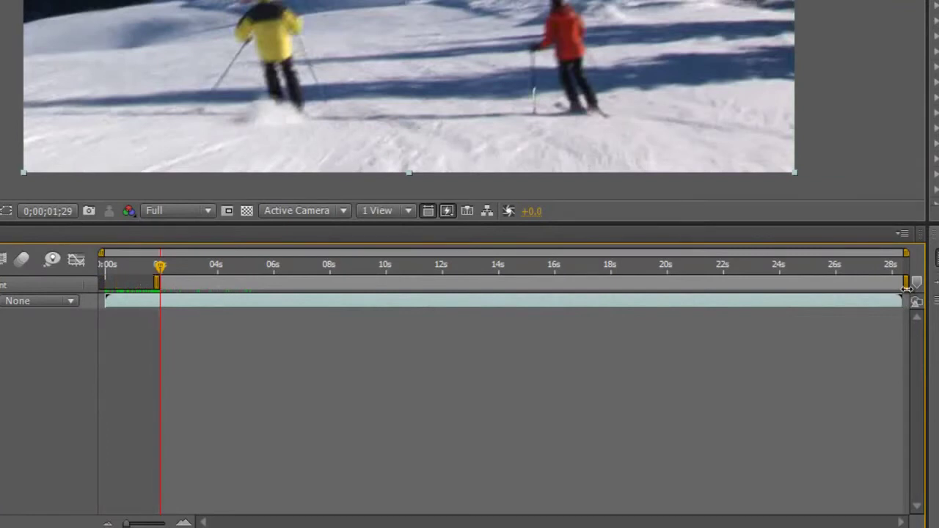
{"action": "left_click_drag", "start_coordinate": [906, 285], "coordinate": [330, 281]}
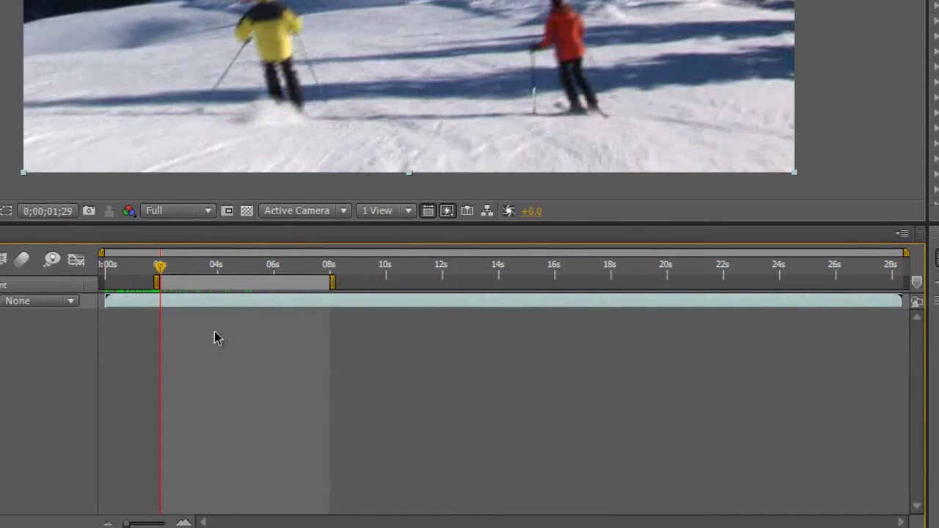
- Trim the composition to the 6-second work area and preview the trimmed clip
{"action": "right_click", "coordinate": [216, 286]}
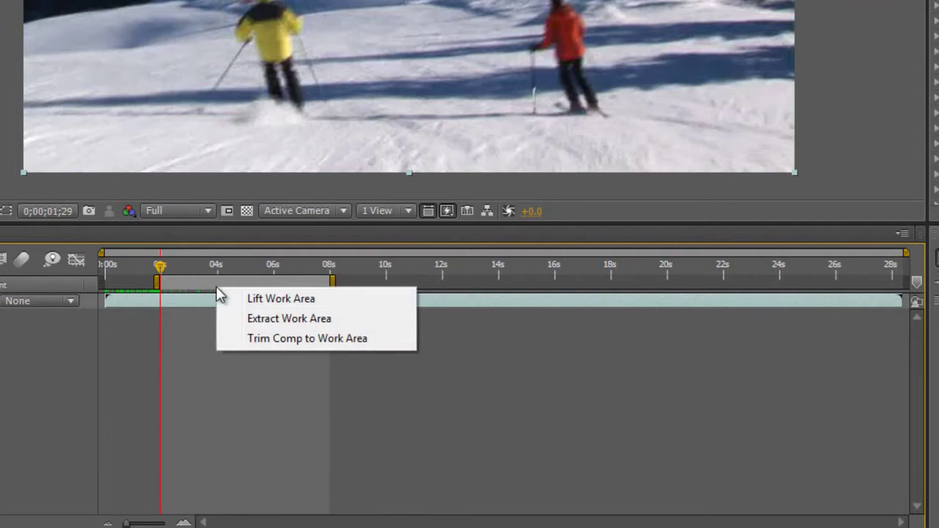
{"action": "left_click", "coordinate": [316, 344]}
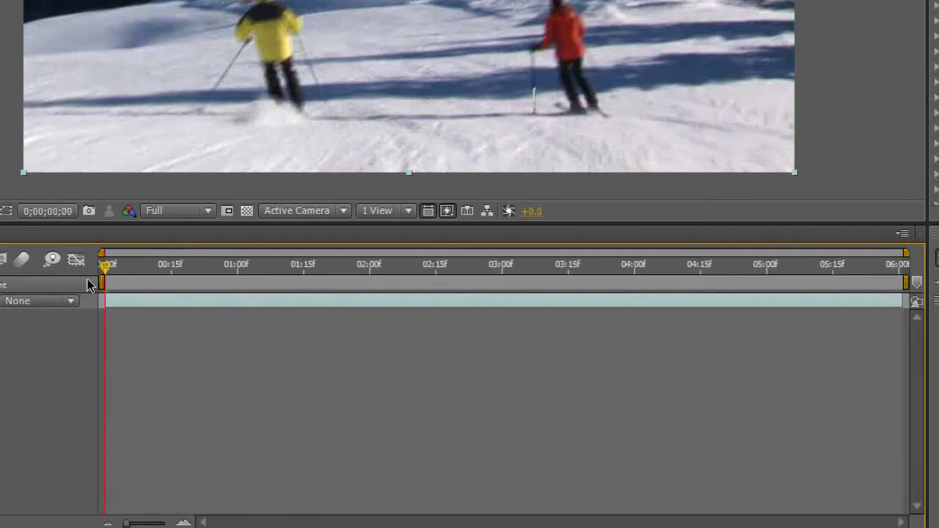
{"action": "key", "text": "space"}
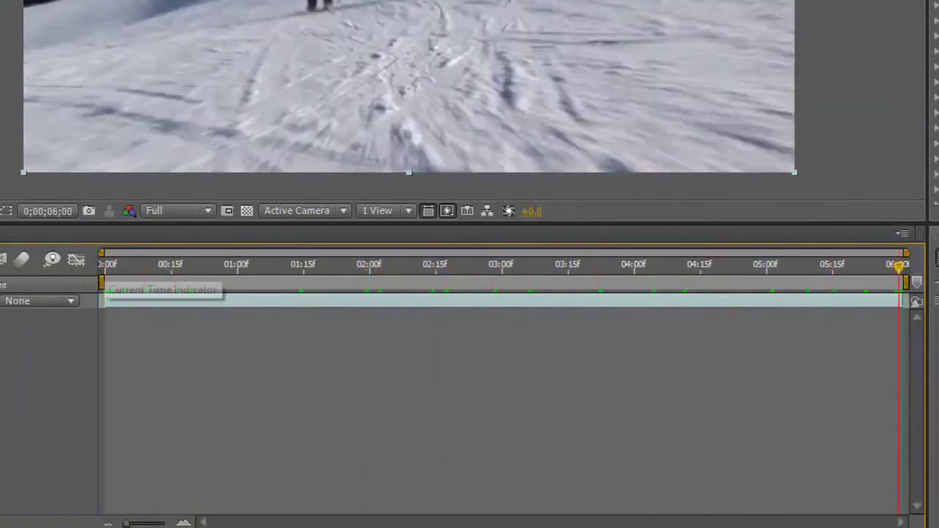
{"action": "key", "text": "space"}
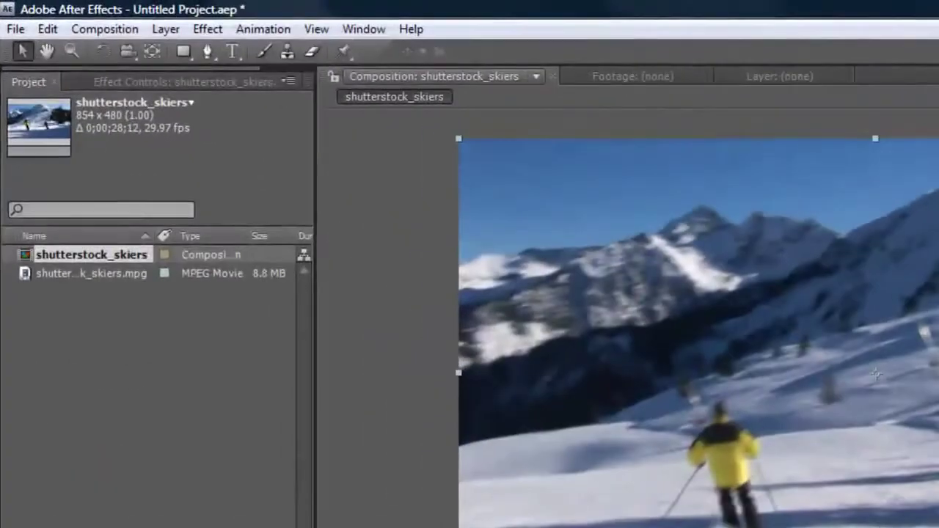
- Add a Null 1 object layer to the composition
{"action": "left_click", "coordinate": [160, 30]}
{"action": "mouse_move", "coordinate": [184, 54]}
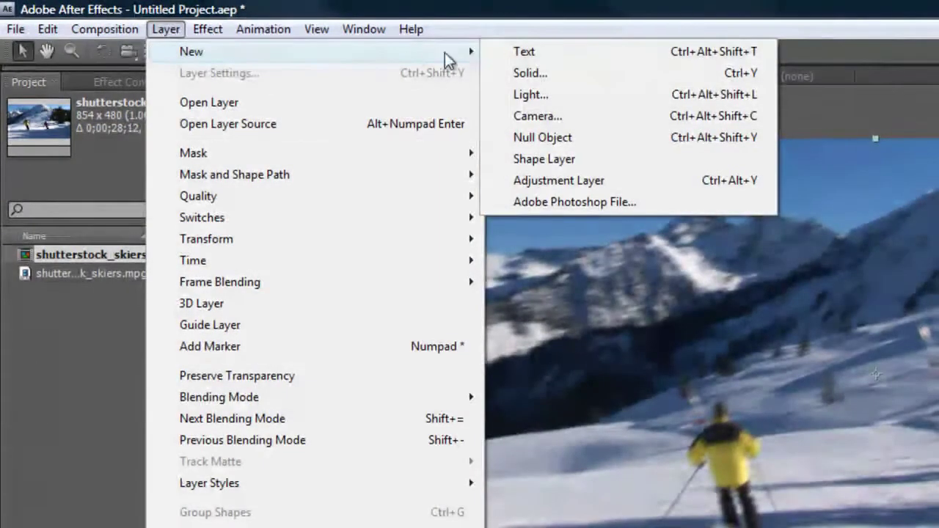
{"action": "left_click", "coordinate": [580, 137]}
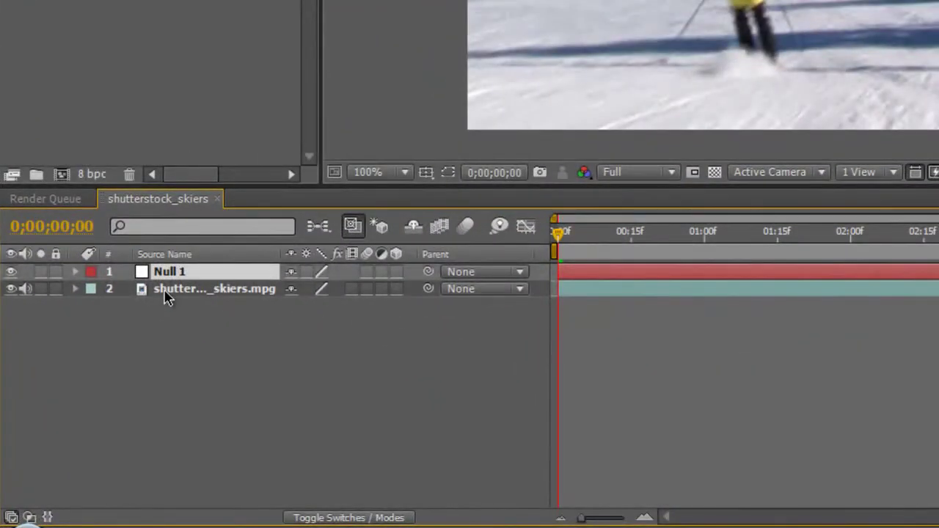
- Select the skiers footage layer and switch to the Motion Tracking workspace
{"action": "left_click", "coordinate": [165, 290]}
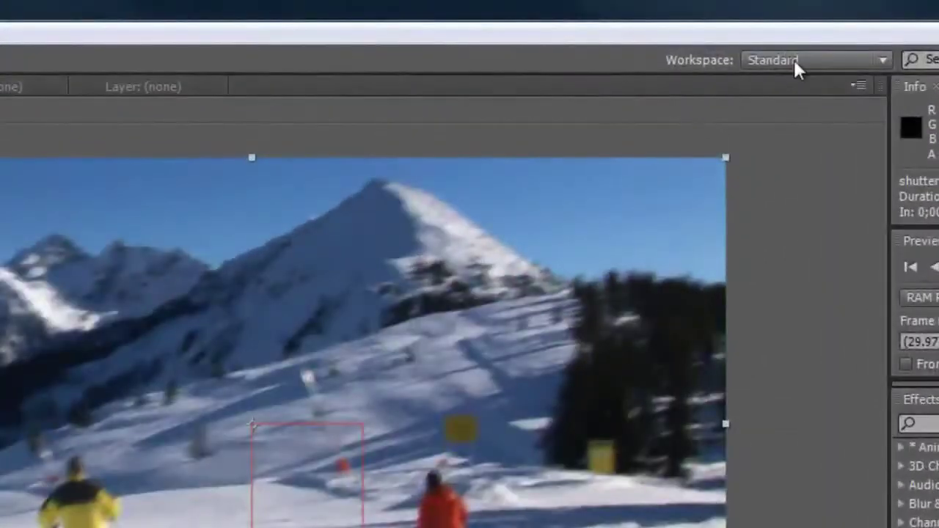
{"action": "left_click", "coordinate": [748, 29]}
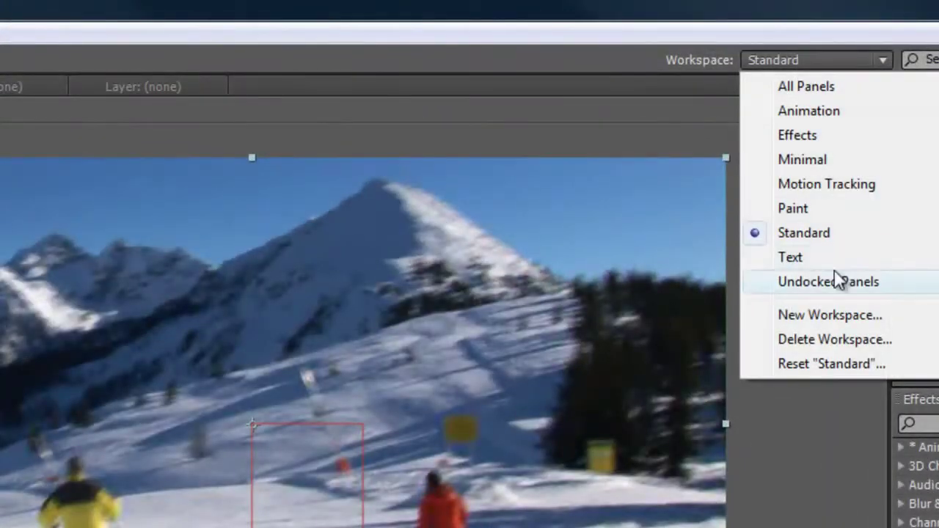
{"action": "left_click", "coordinate": [819, 185]}
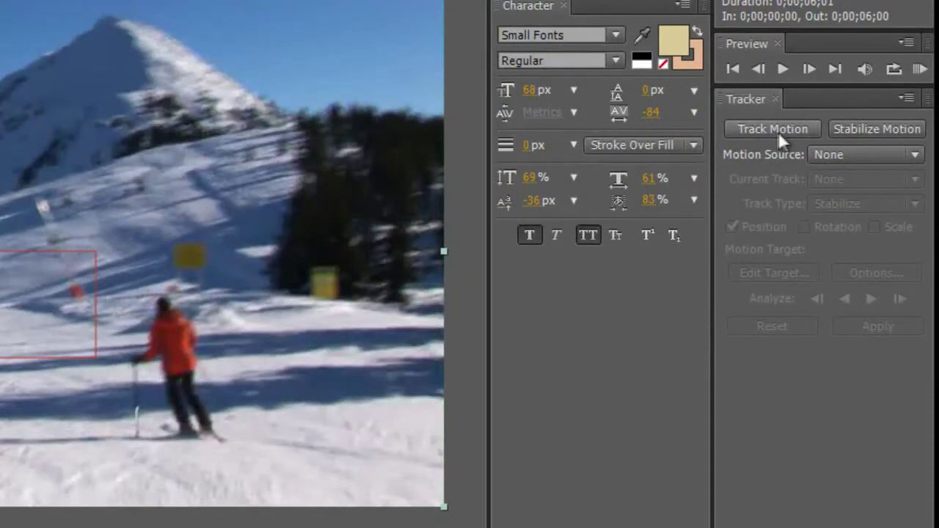
- Start a Position track on the skiers footage with Null 1 as the motion target
{"action": "left_click", "coordinate": [772, 130]}
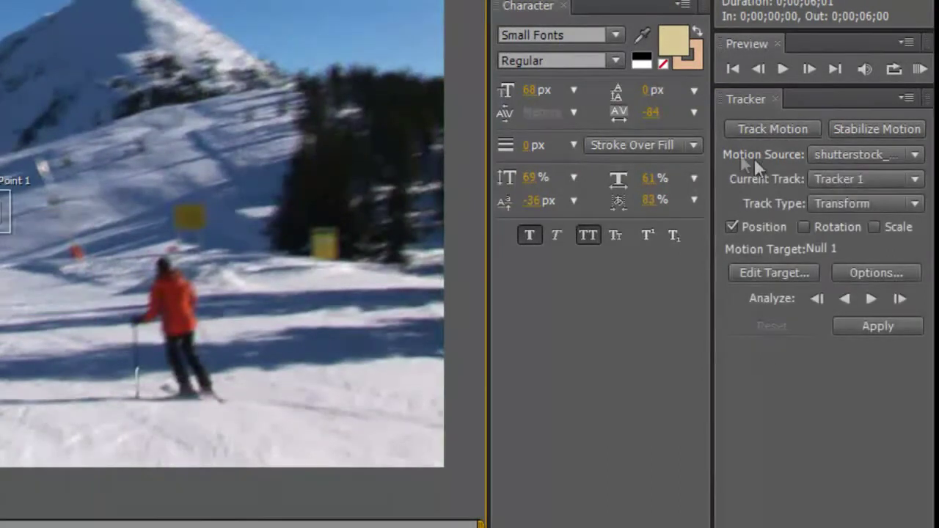
{"action": "left_click", "coordinate": [837, 154]}
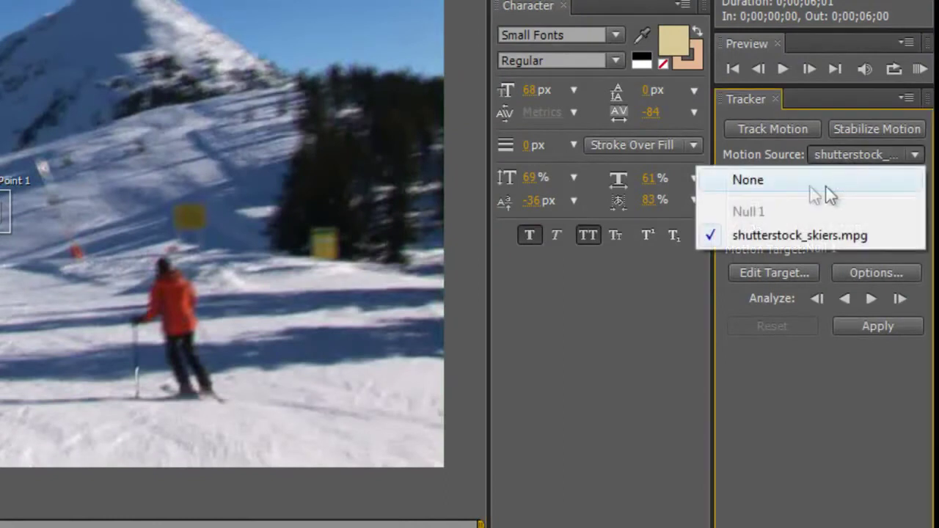
{"action": "left_click", "coordinate": [804, 364]}
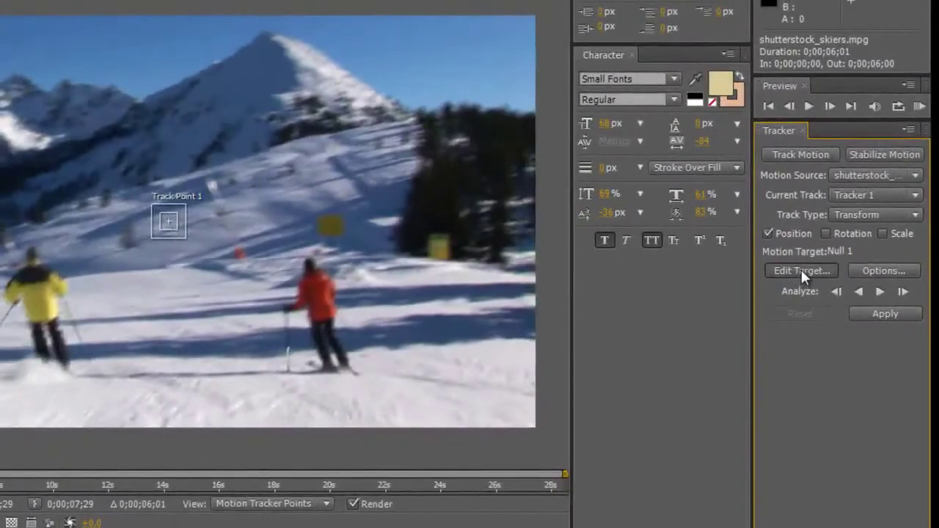
{"action": "left_click", "coordinate": [801, 269]}
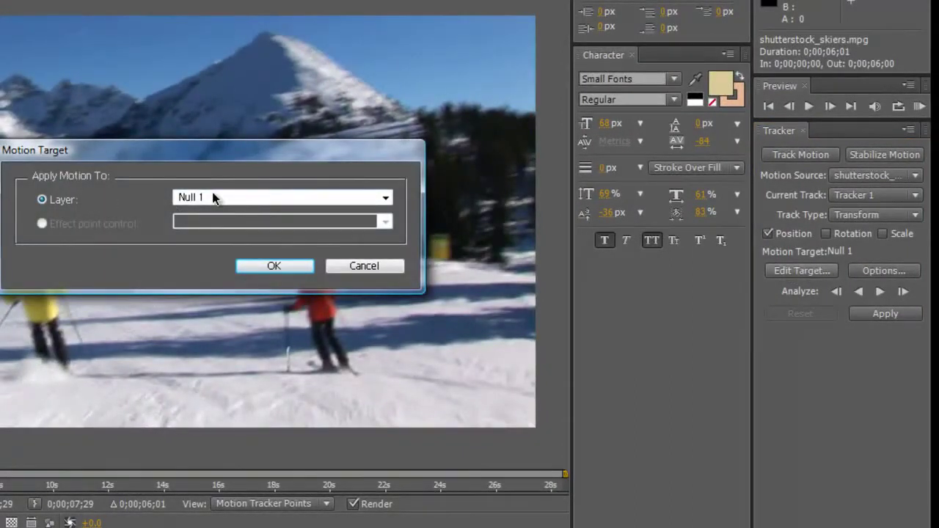
{"action": "left_click", "coordinate": [271, 267]}
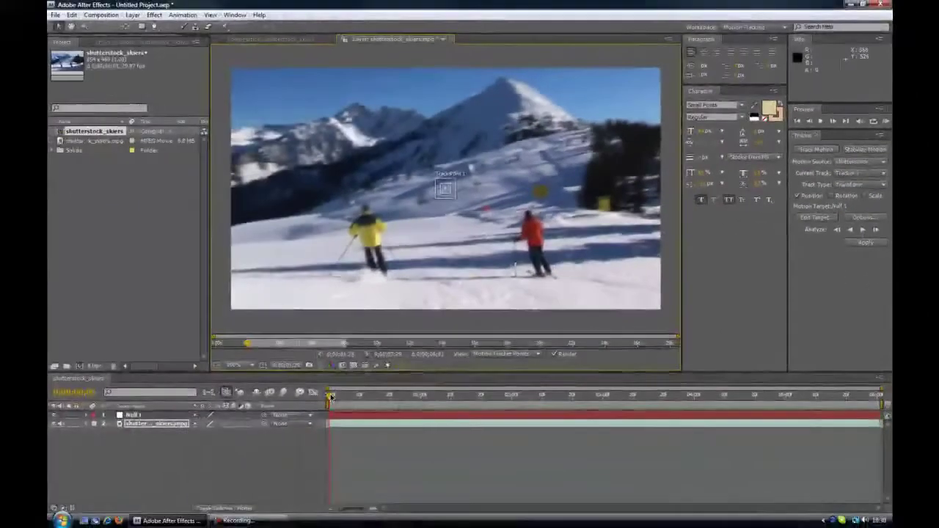
- At the first frame, place Track Point 1 on the red-jacket skier's head using magnification
{"action": "left_click_drag", "start_coordinate": [233, 444], "coordinate": [273, 458]}
{"action": "left_click_drag", "start_coordinate": [362, 408], "coordinate": [327, 410]}
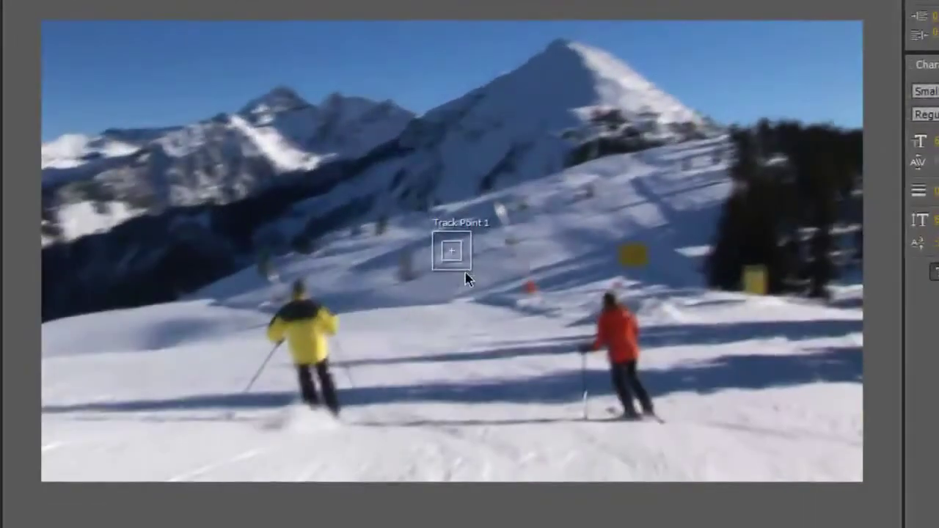
{"action": "key", "text": "period"}
{"action": "key", "text": "period"}
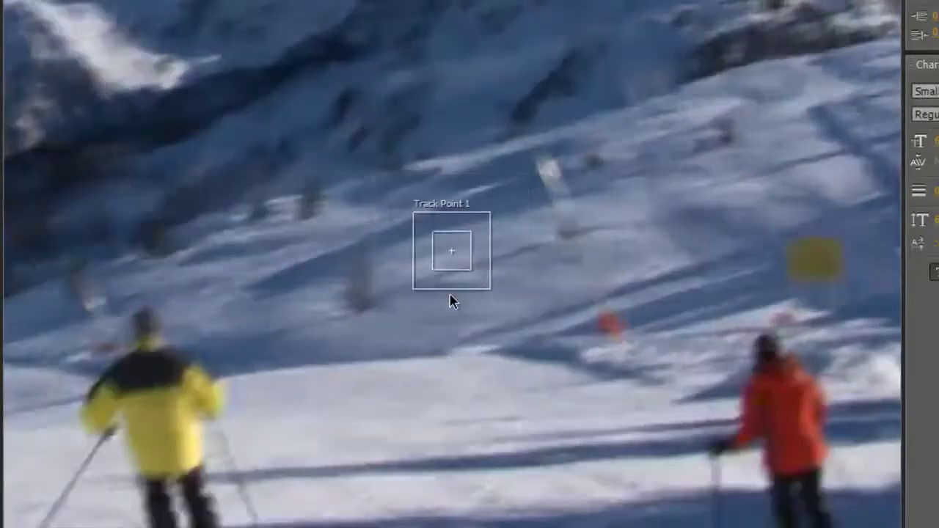
{"action": "left_click", "coordinate": [450, 295]}
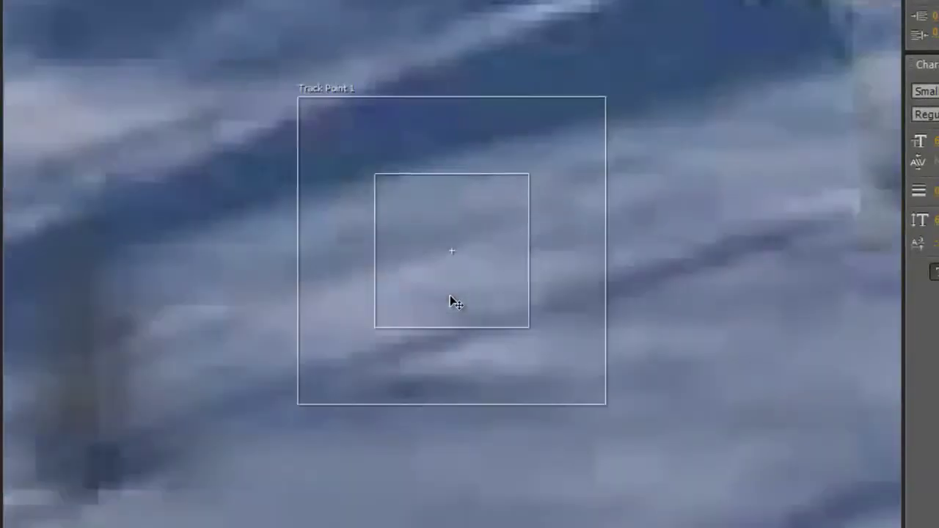
{"action": "left_click", "coordinate": [450, 295]}
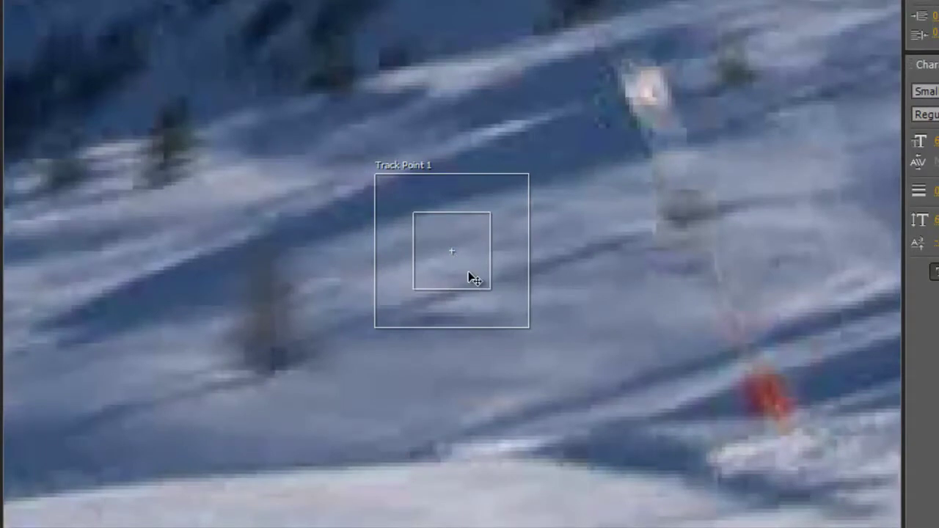
{"action": "left_click_drag", "start_coordinate": [471, 277], "coordinate": [472, 299]}
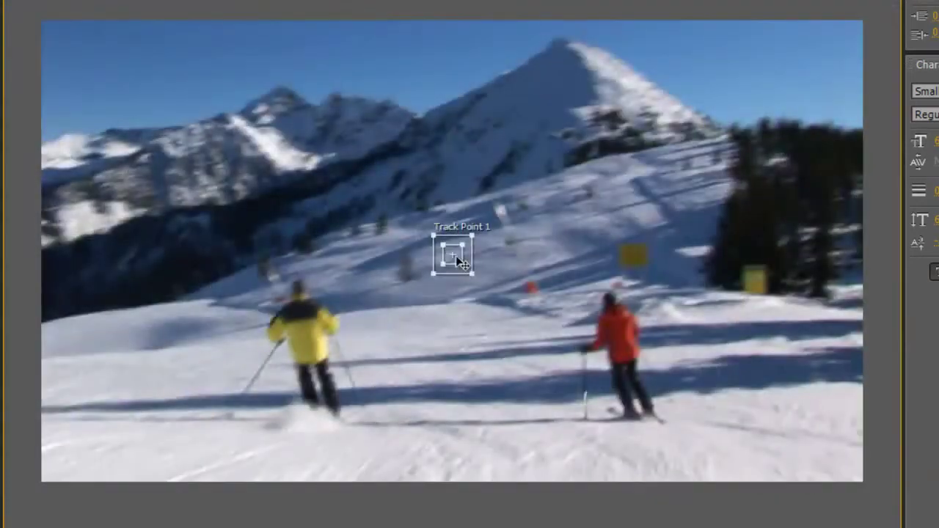
{"action": "left_click_drag", "start_coordinate": [456, 265], "coordinate": [612, 308]}
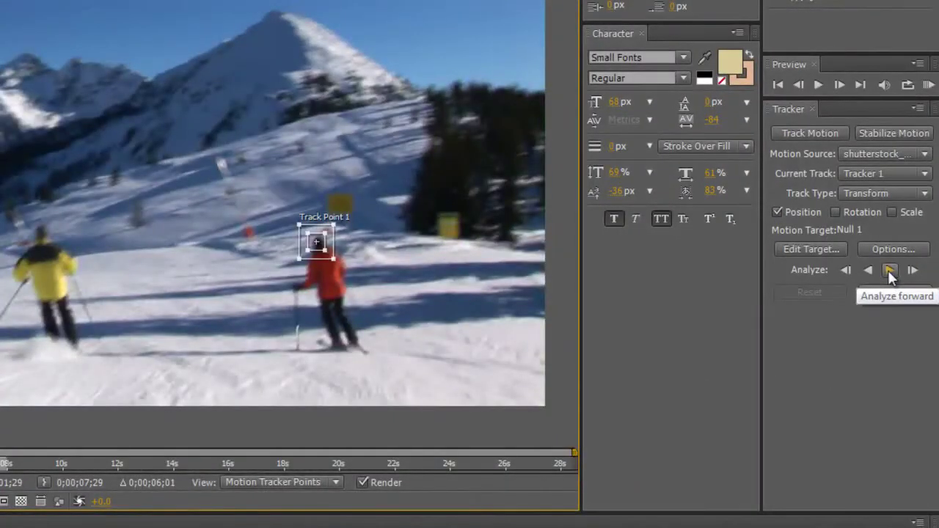
- Analyze the red skier's track forward through the clip, then move to the last frame
{"action": "left_click", "coordinate": [891, 270]}
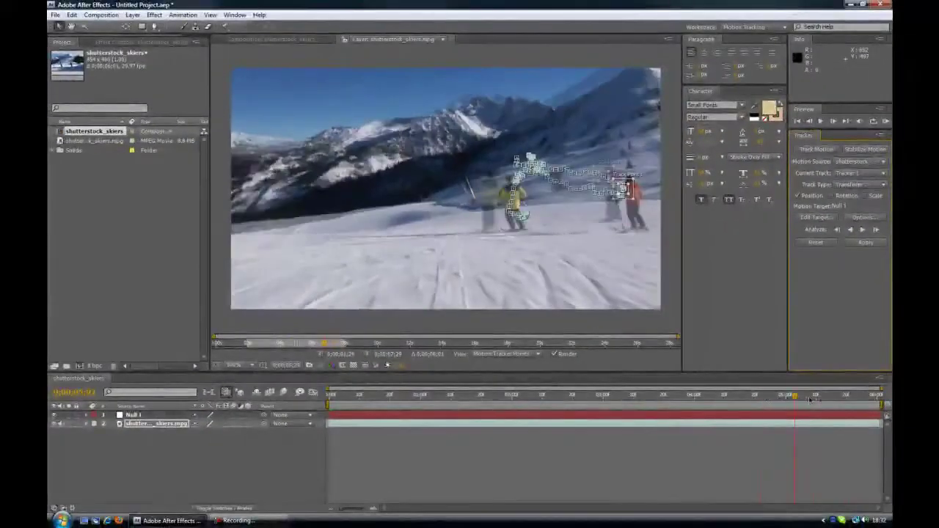
{"action": "left_click_drag", "start_coordinate": [812, 399], "coordinate": [880, 399]}
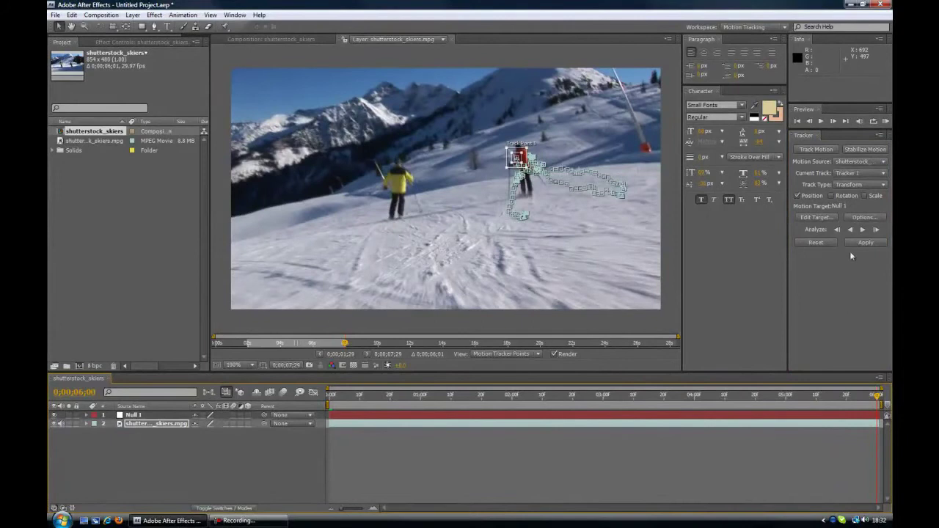
- Apply the track data to Null 1 in X and Y, then collapse the footage layer's properties
{"action": "left_click", "coordinate": [869, 245]}
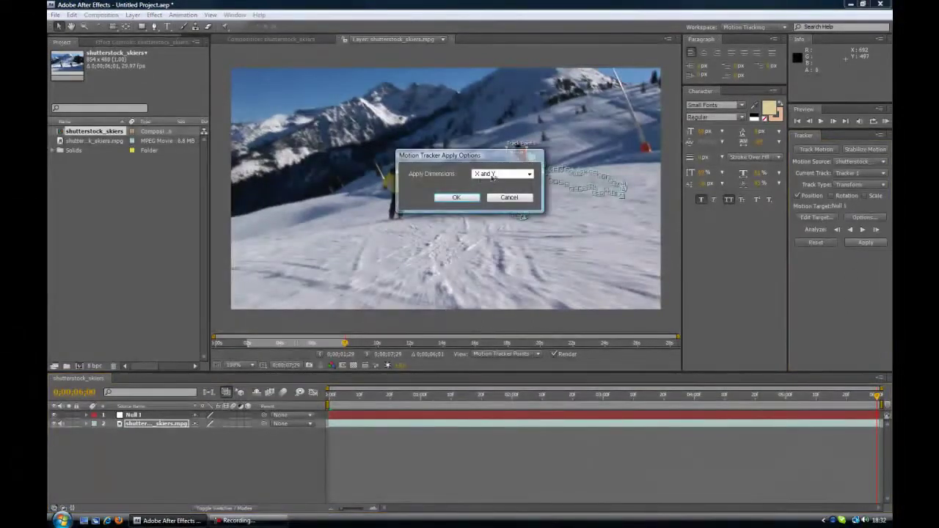
{"action": "left_click", "coordinate": [453, 197]}
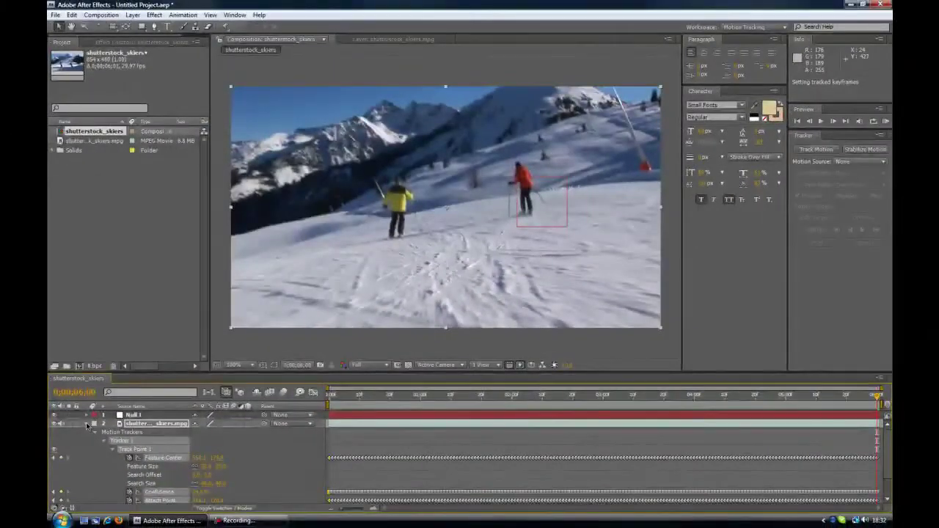
{"action": "left_click", "coordinate": [86, 424]}
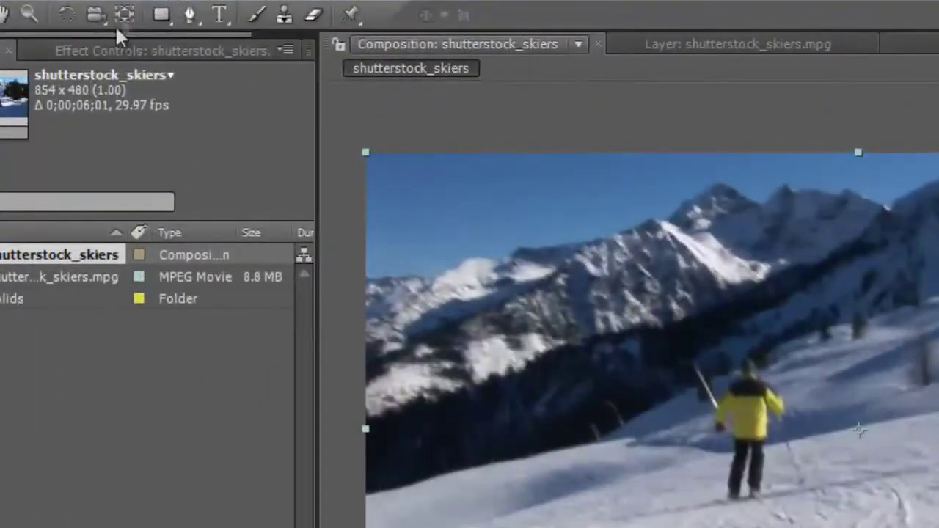
- Create a horizontal text layer reading 'SKIERS' above the skiers and select all its text
{"action": "left_click", "coordinate": [218, 15]}
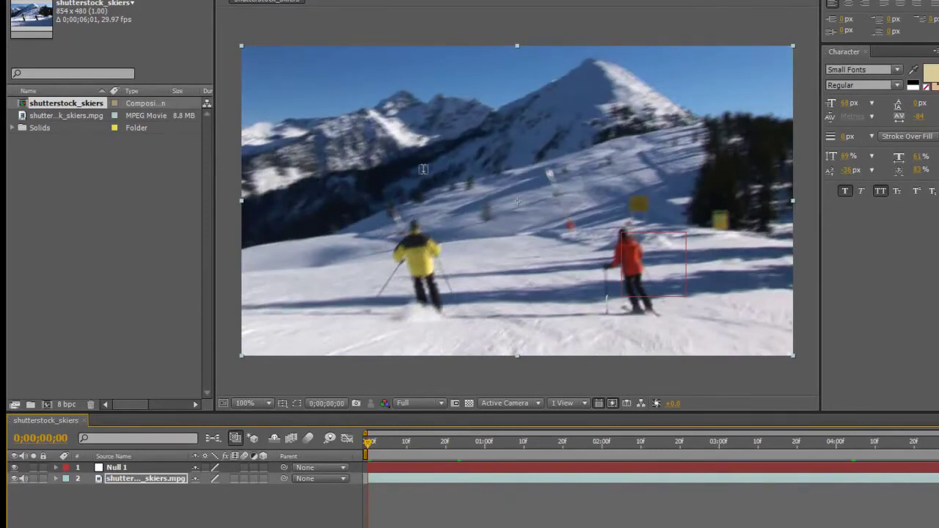
{"action": "left_click", "coordinate": [424, 170]}
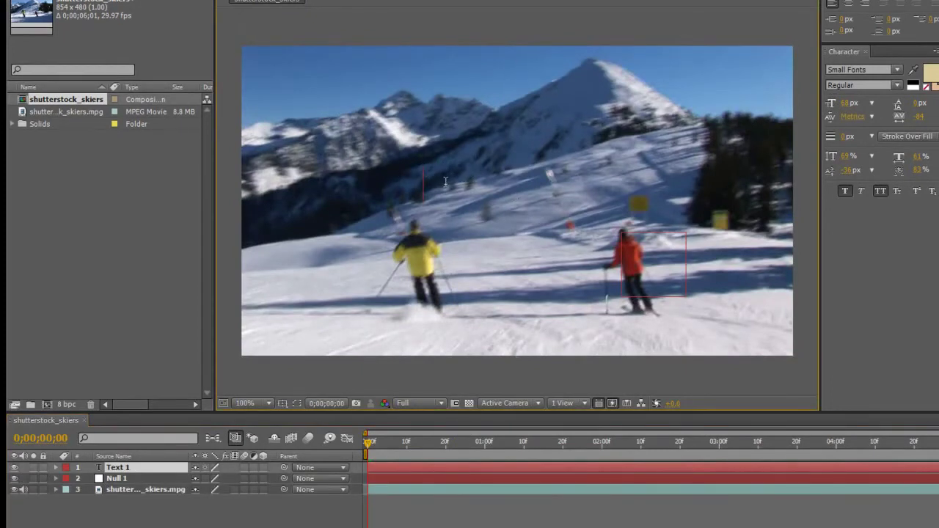
{"action": "type", "text": "SKIERS"}
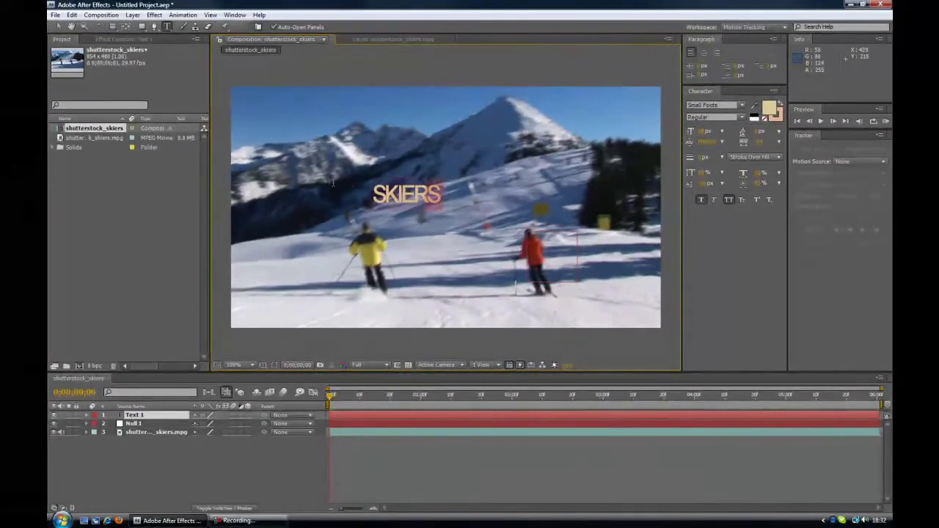
{"action": "key", "text": "ctrl+a"}
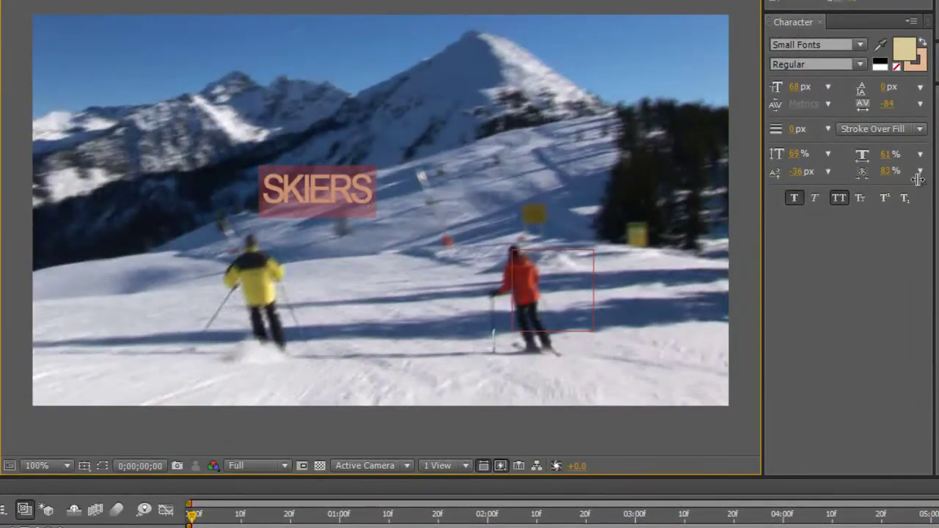
- Make the SKIERS text white (FFFFFF), adjust its font size, and finish editing
{"action": "left_click", "coordinate": [904, 53]}
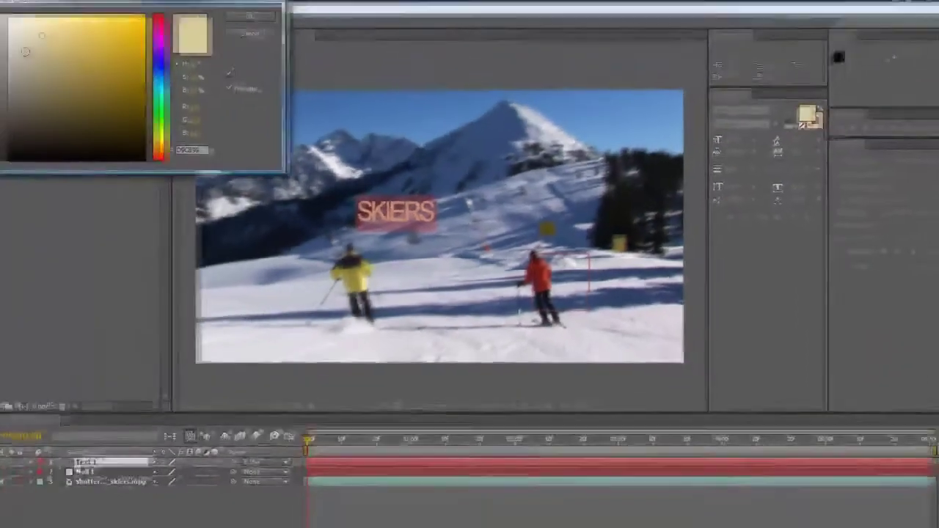
{"action": "left_click", "coordinate": [10, 17]}
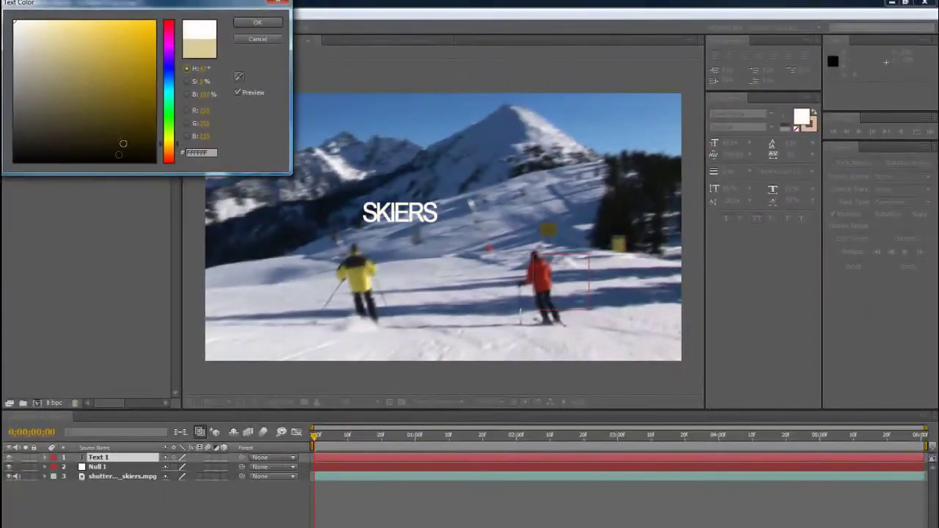
{"action": "left_click", "coordinate": [246, 25]}
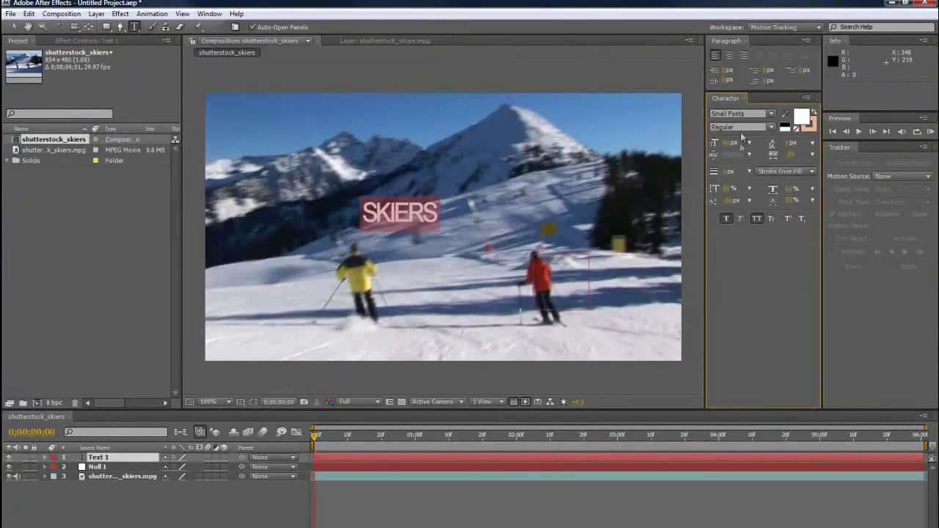
{"action": "mouse_move", "coordinate": [730, 146]}
{"action": "left_mouse_down"}
{"action": "mouse_move", "coordinate": [742, 146]}
{"action": "mouse_move", "coordinate": [723, 151]}
{"action": "mouse_move", "coordinate": [741, 152]}
{"action": "left_mouse_up"}
{"action": "left_click", "coordinate": [12, 27]}
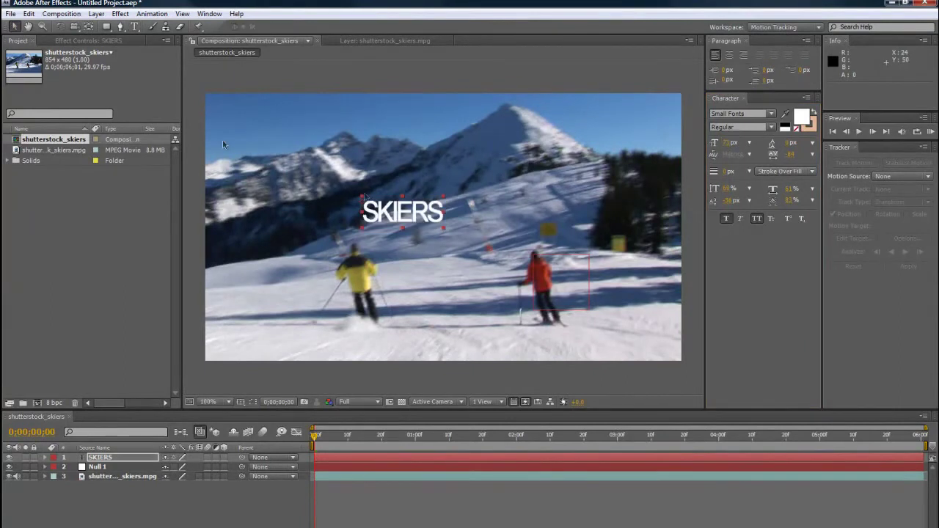
- Position the SKIERS title above the red skier and parent its layer to Null 1
{"action": "left_click_drag", "start_coordinate": [400, 215], "coordinate": [518, 226]}
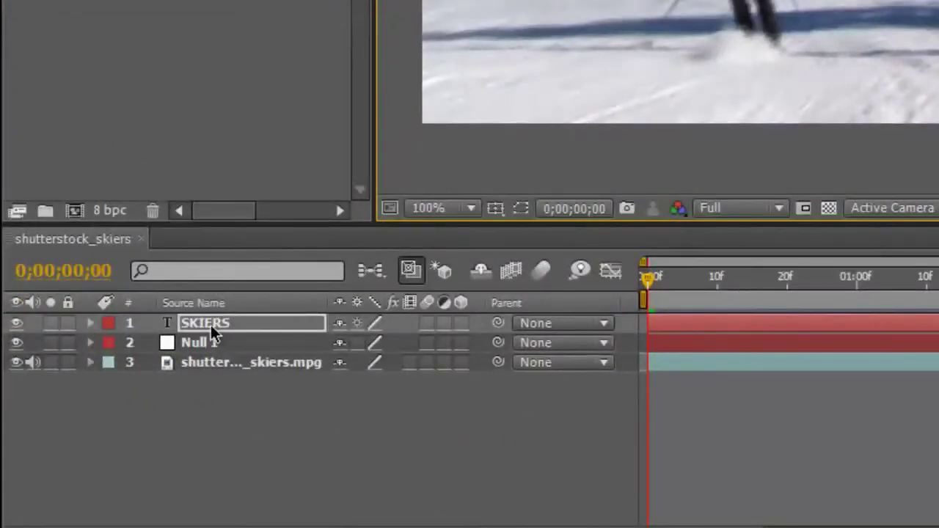
{"action": "left_click", "coordinate": [499, 325]}
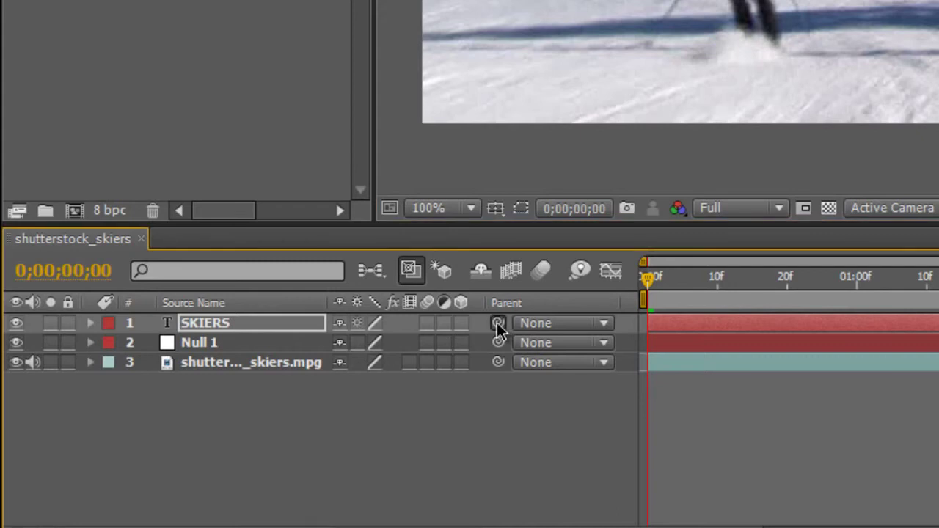
{"action": "left_click_drag", "start_coordinate": [498, 328], "coordinate": [199, 344]}
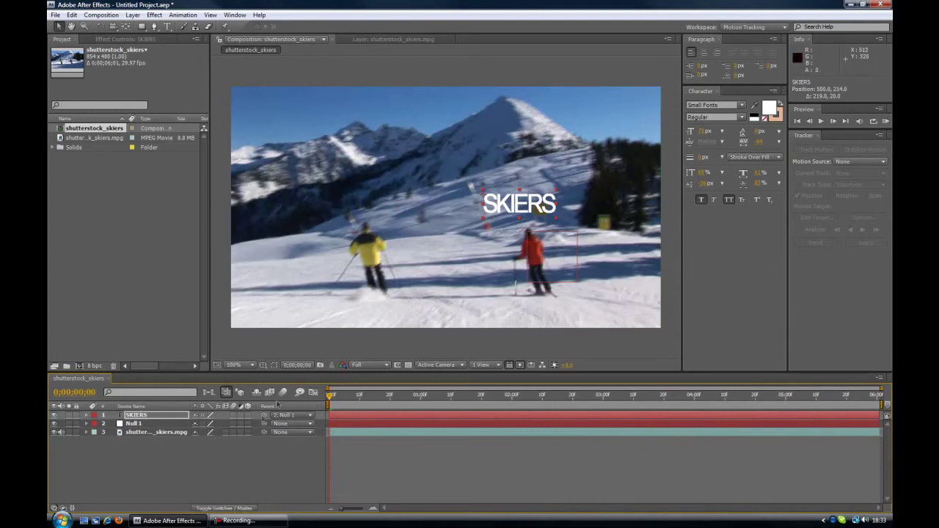
{"action": "left_click_drag", "start_coordinate": [329, 399], "coordinate": [667, 407]}
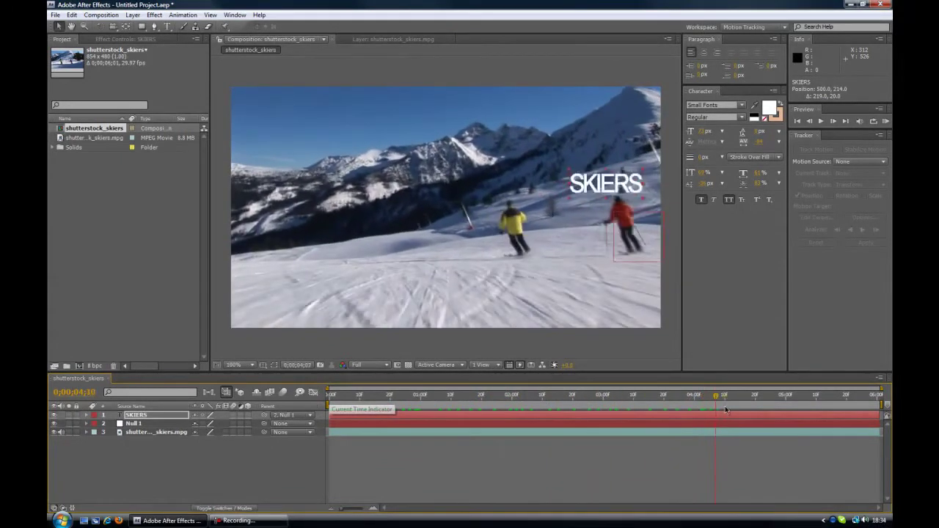
{"action": "left_click_drag", "start_coordinate": [728, 409], "coordinate": [739, 409]}
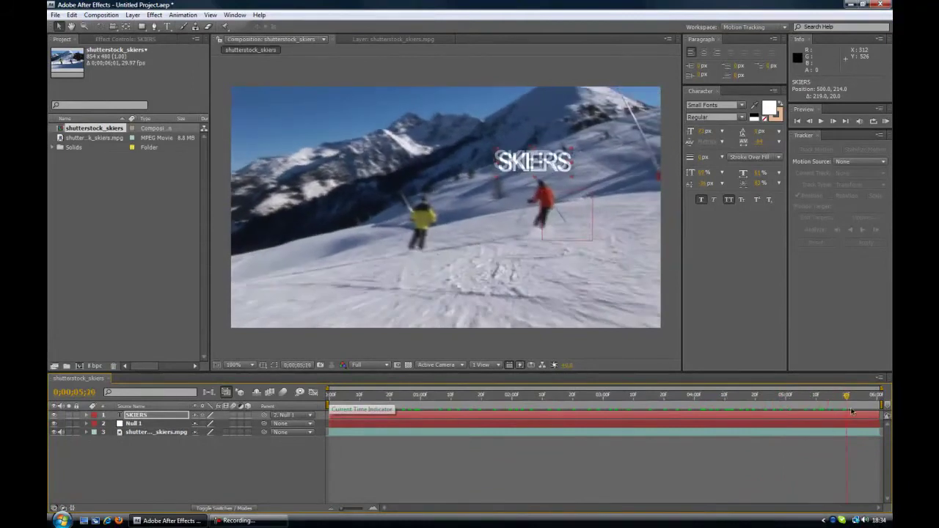
{"action": "left_click_drag", "start_coordinate": [858, 411], "coordinate": [812, 416]}
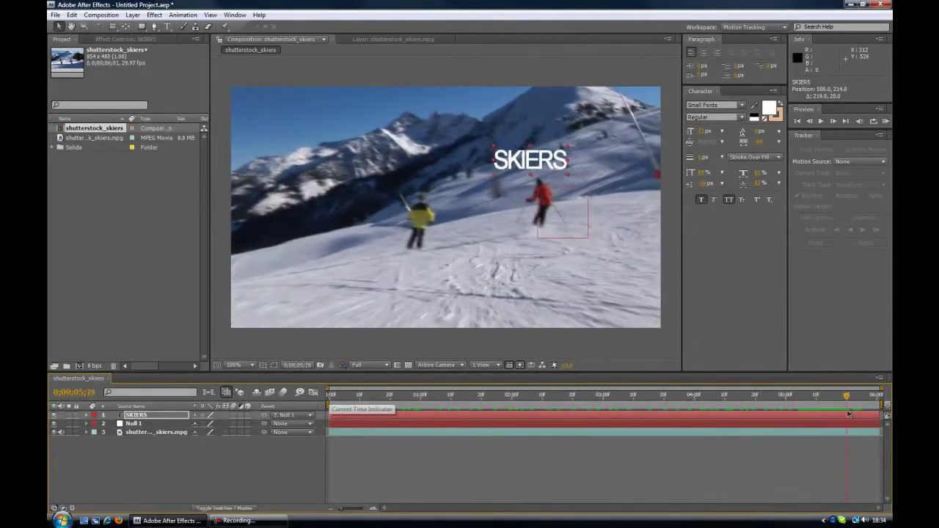
{"action": "left_click_drag", "start_coordinate": [859, 413], "coordinate": [850, 415]}
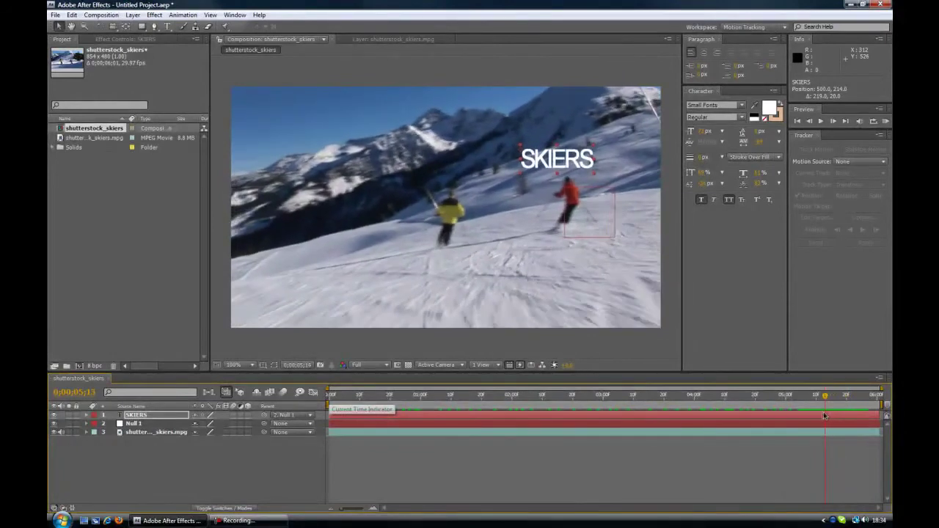
{"action": "left_click_drag", "start_coordinate": [767, 419], "coordinate": [786, 419]}
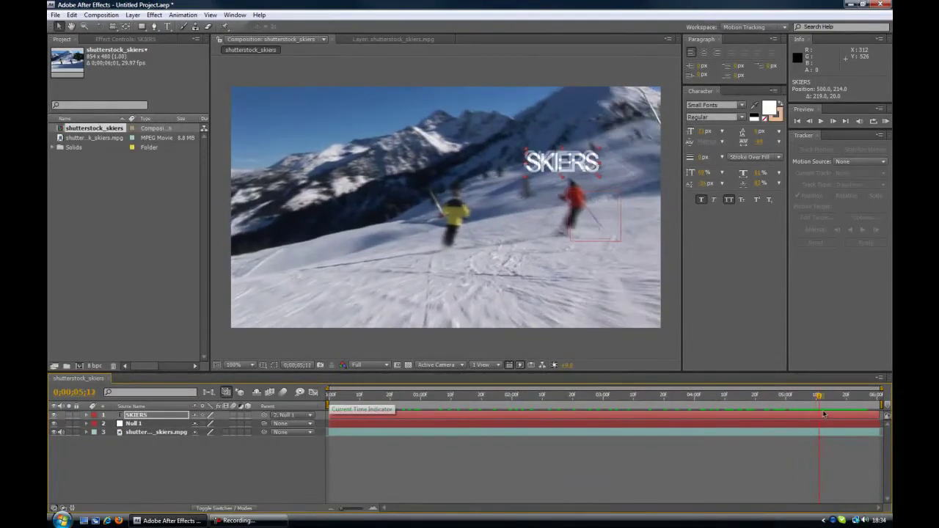
{"action": "left_click_drag", "start_coordinate": [837, 412], "coordinate": [841, 411]}
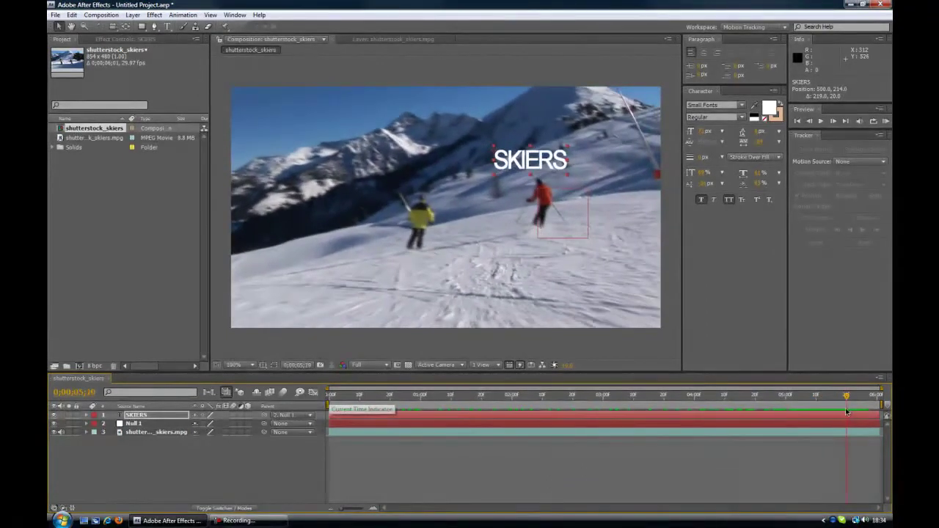
{"action": "left_click_drag", "start_coordinate": [711, 424], "coordinate": [462, 422]}
{"action": "left_click_drag", "start_coordinate": [542, 426], "coordinate": [658, 427]}
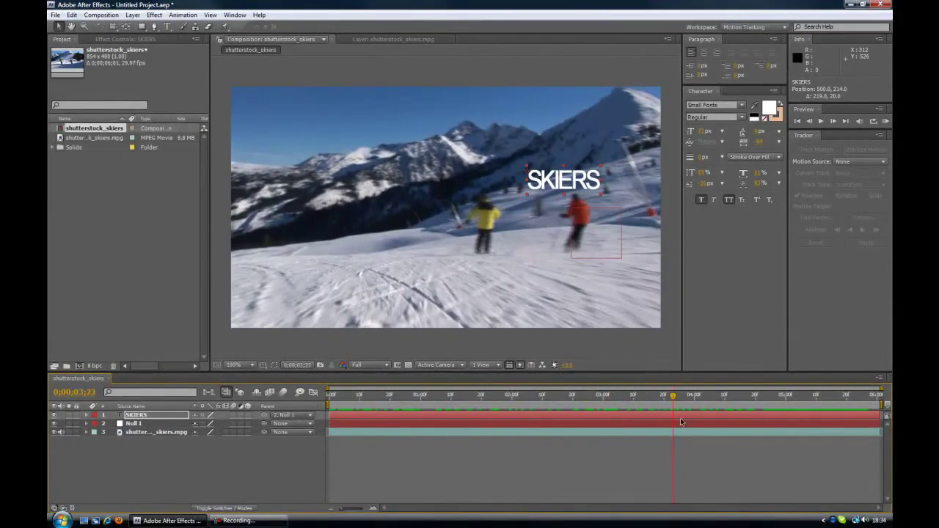
{"action": "key", "text": "KP_0"}
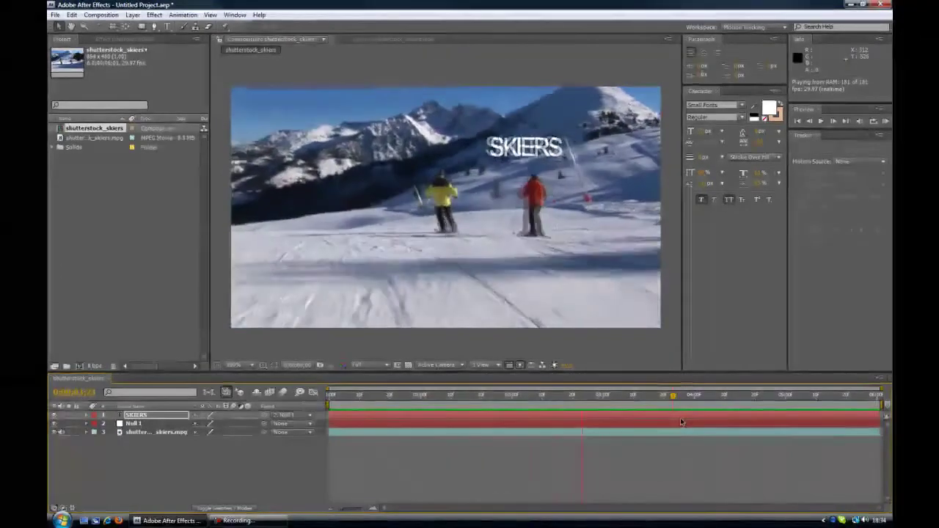
{"action": "key", "text": "space"}
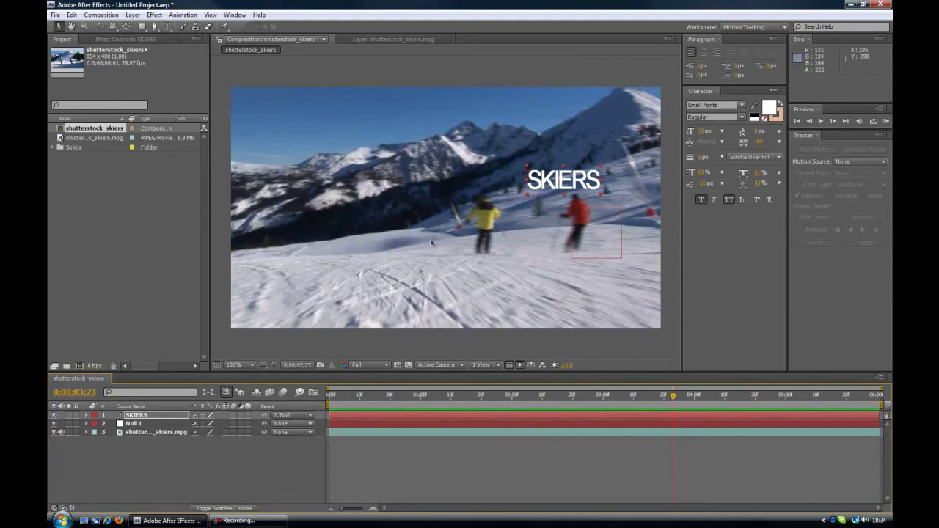
{"action": "left_click", "coordinate": [154, 473]}
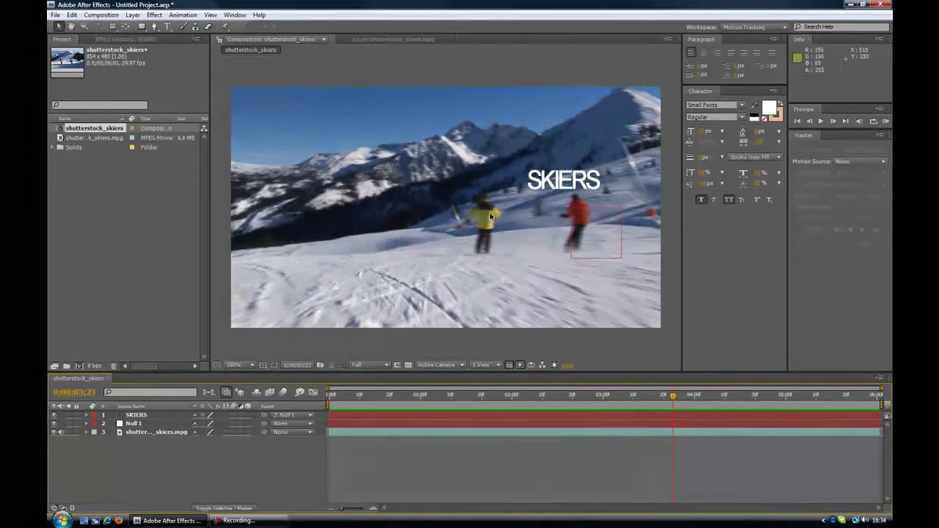